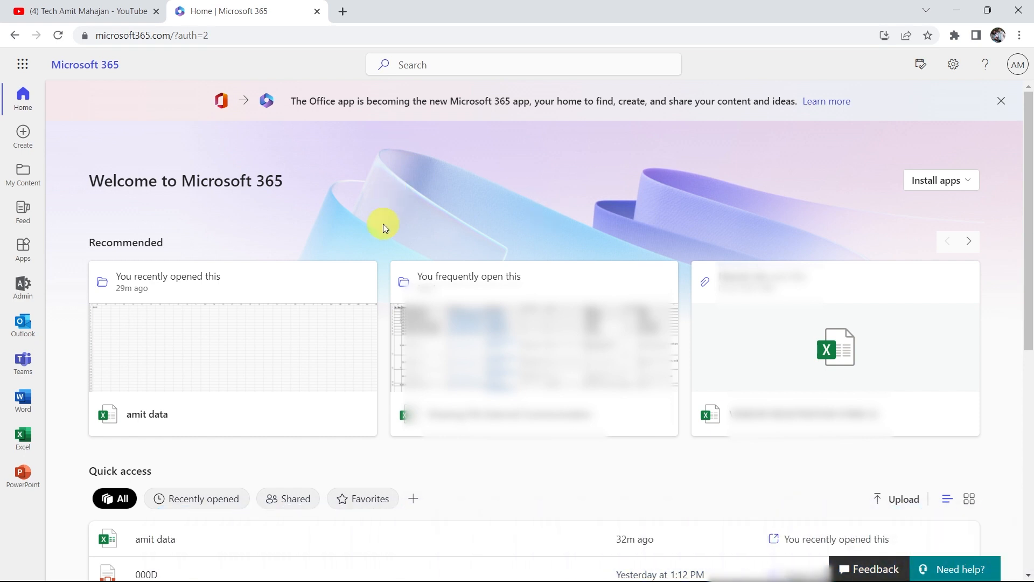
From Microsoft 365 admin center's full admin list, open Exchange admin center's Groups page.
click(26, 288)
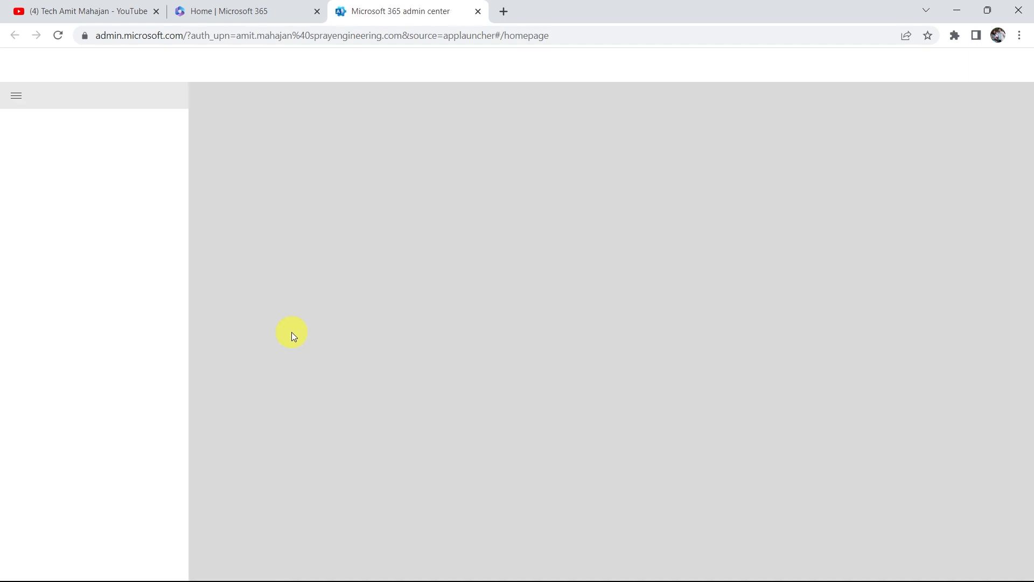
scroll(362, 335, down, 3)
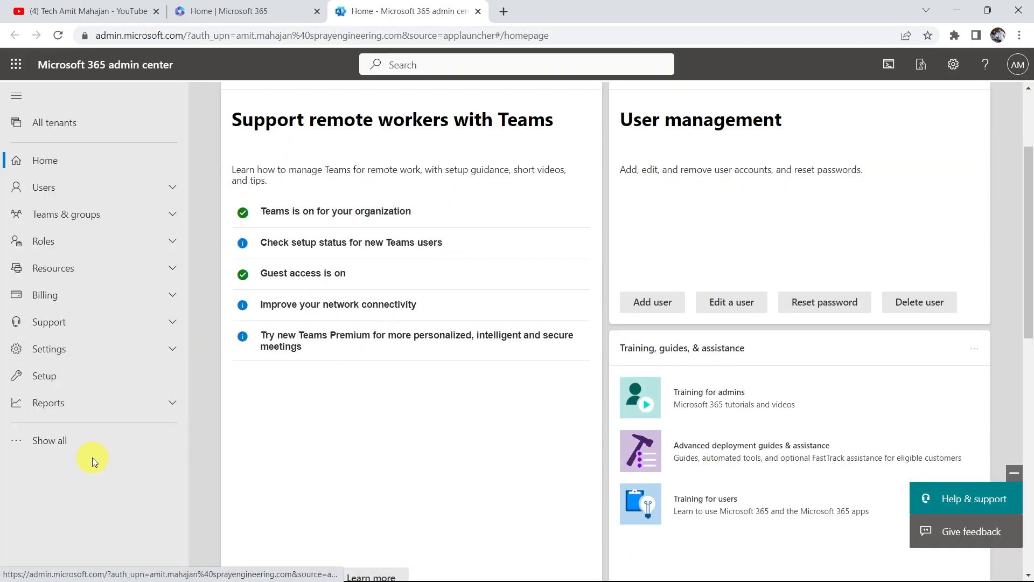
click(81, 441)
scroll(138, 404, down, 3)
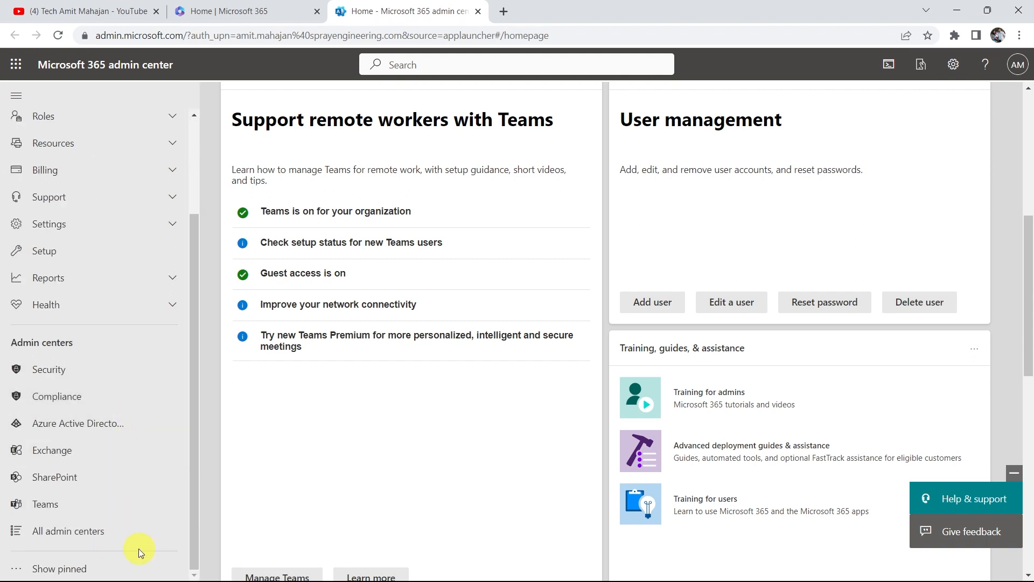
click(94, 450)
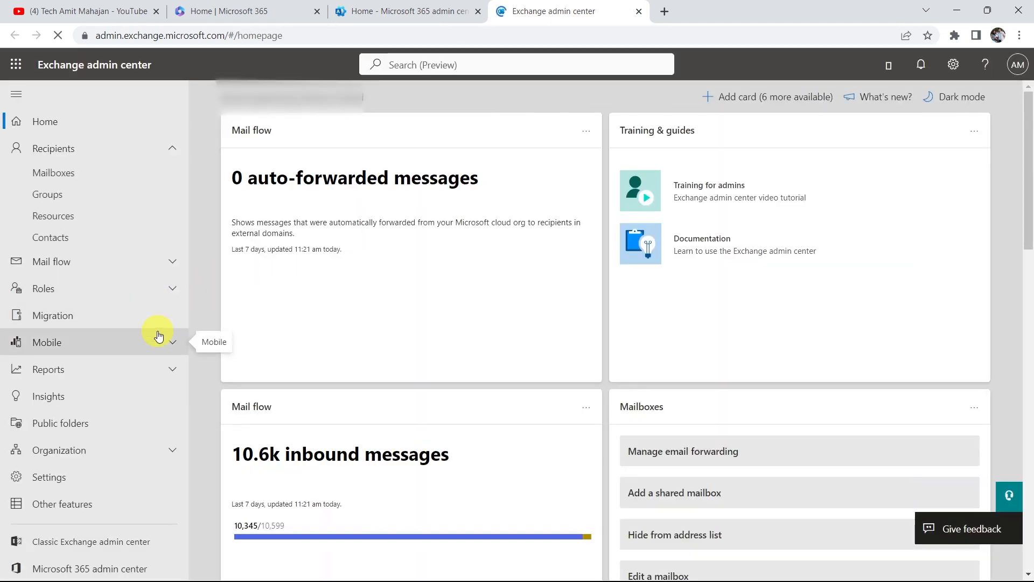
click(95, 200)
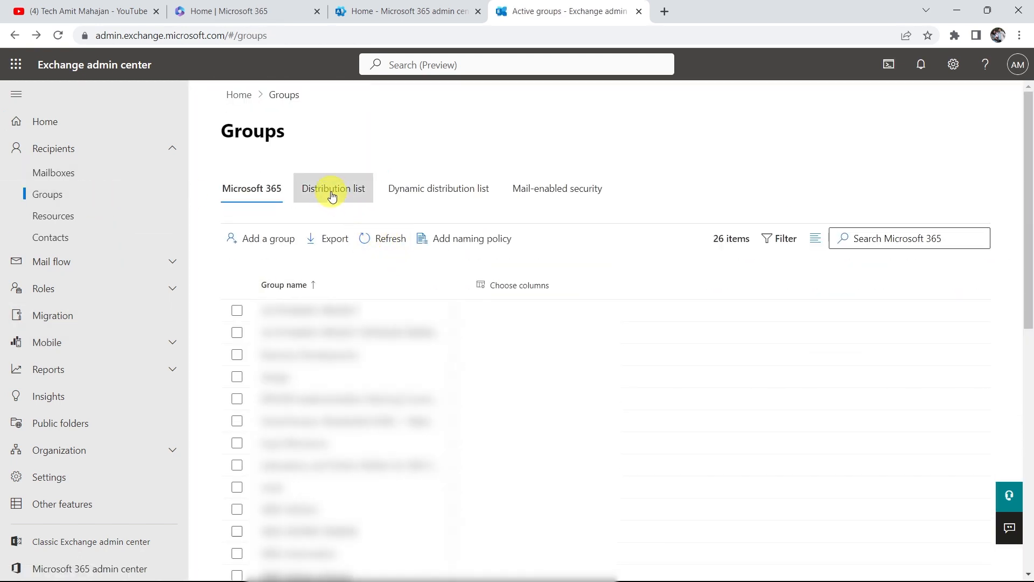
On the Distribution list tab, begin adding a group of type Distribution.
click(333, 194)
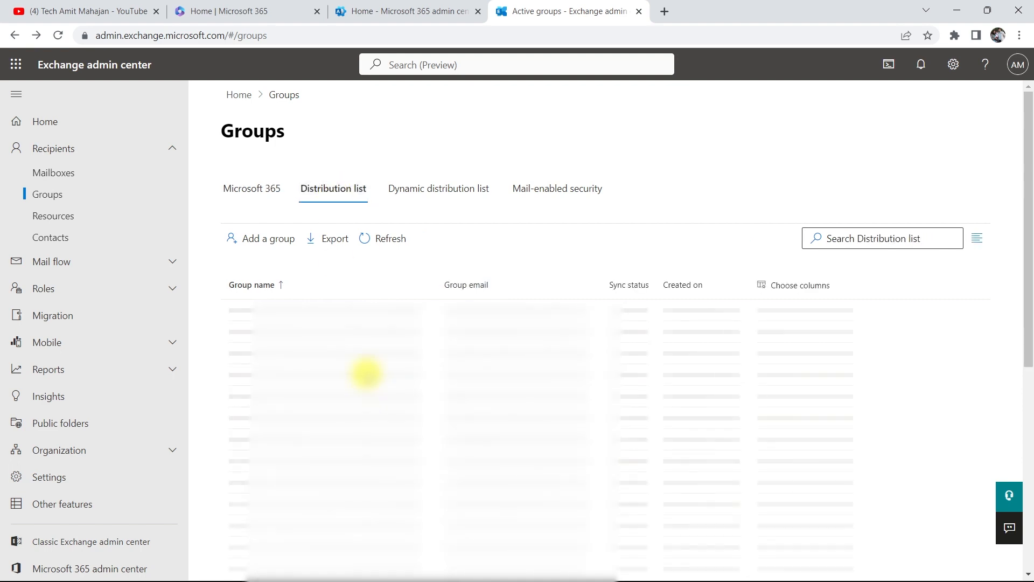
click(273, 243)
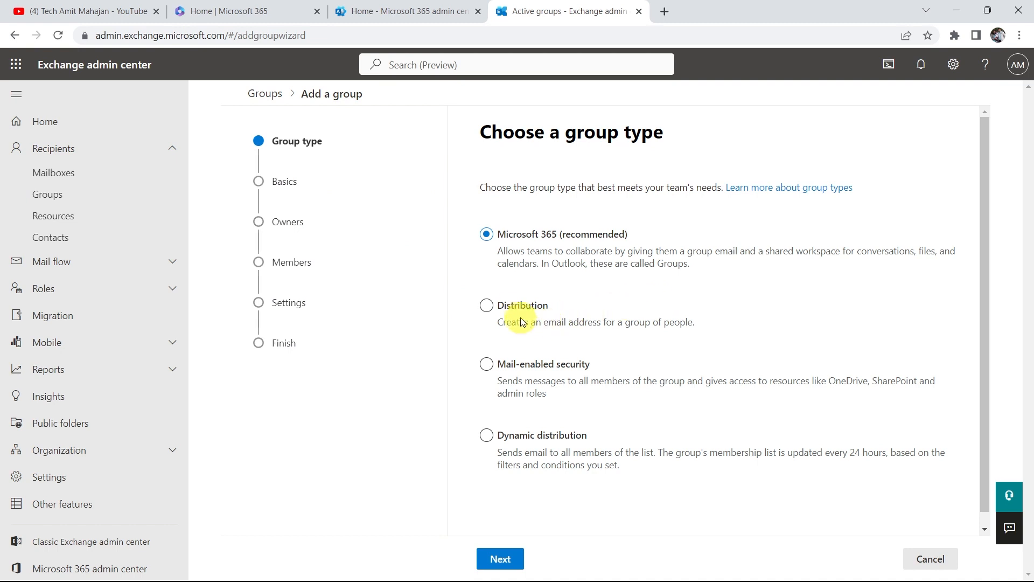
click(487, 305)
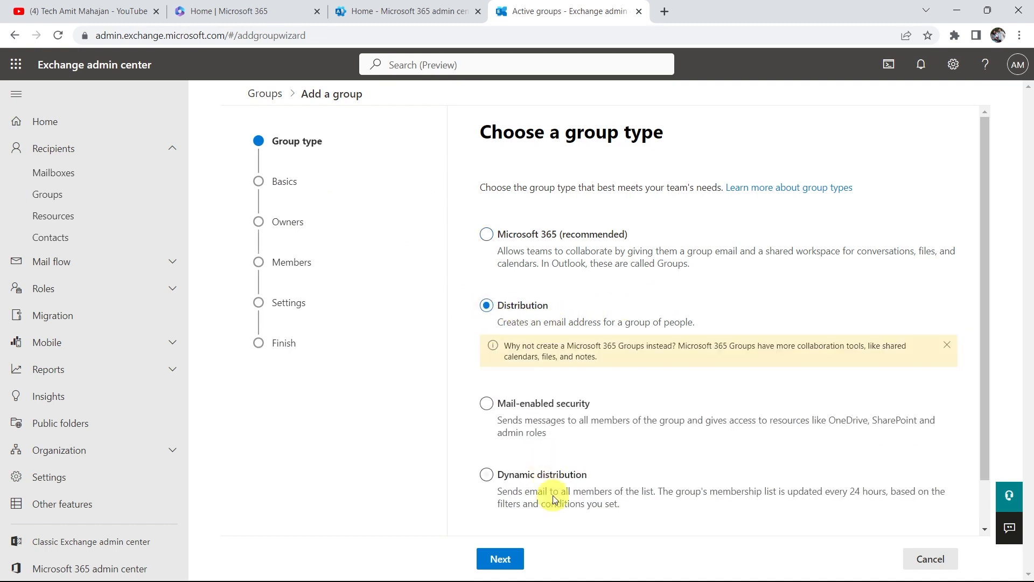
click(498, 557)
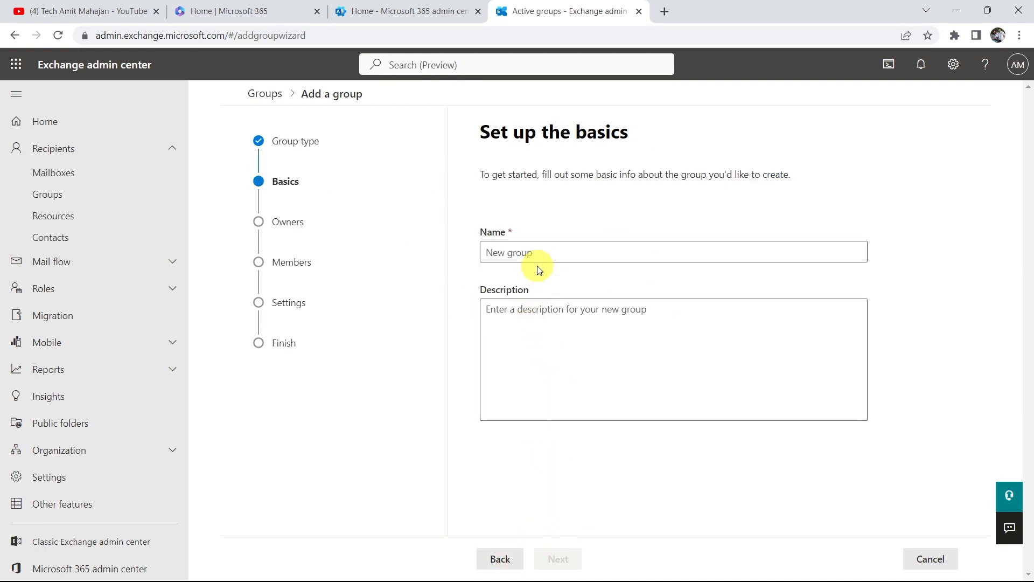
Enter the new group's name and a short description in the basics step.
click(537, 253)
text(techamitmahajan)
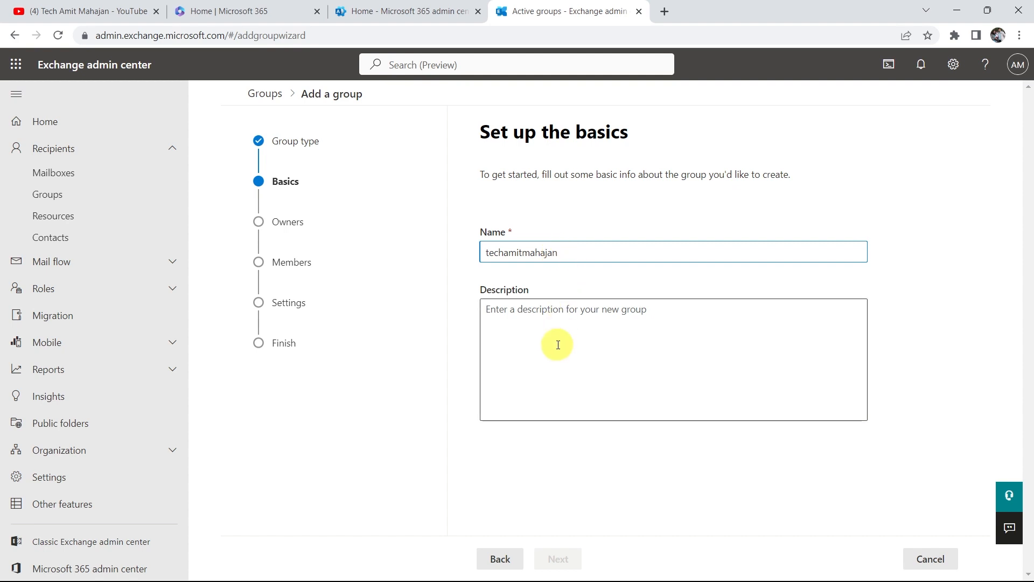
click(571, 320)
text(Tech Am)
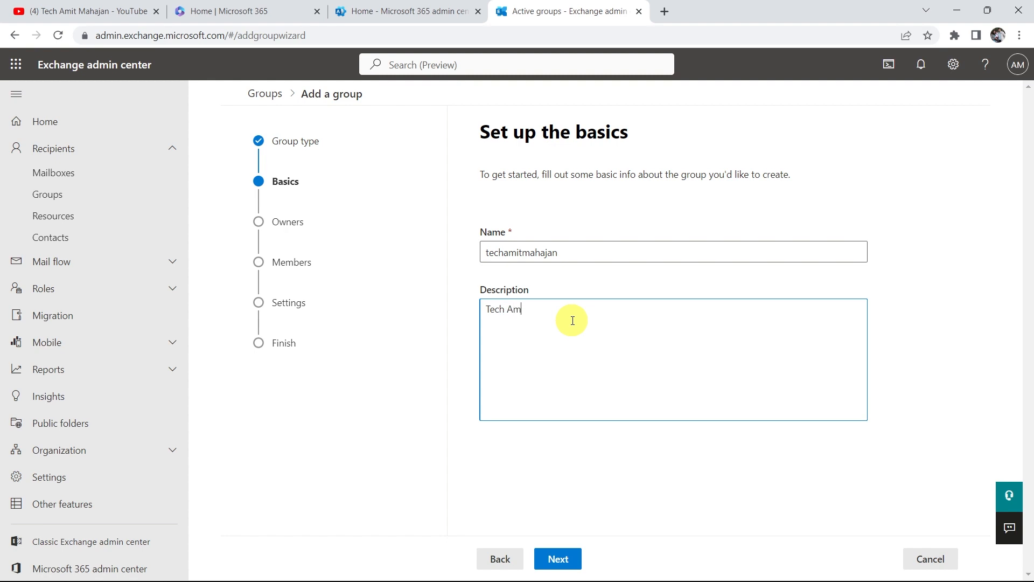
text(it Mahajan)
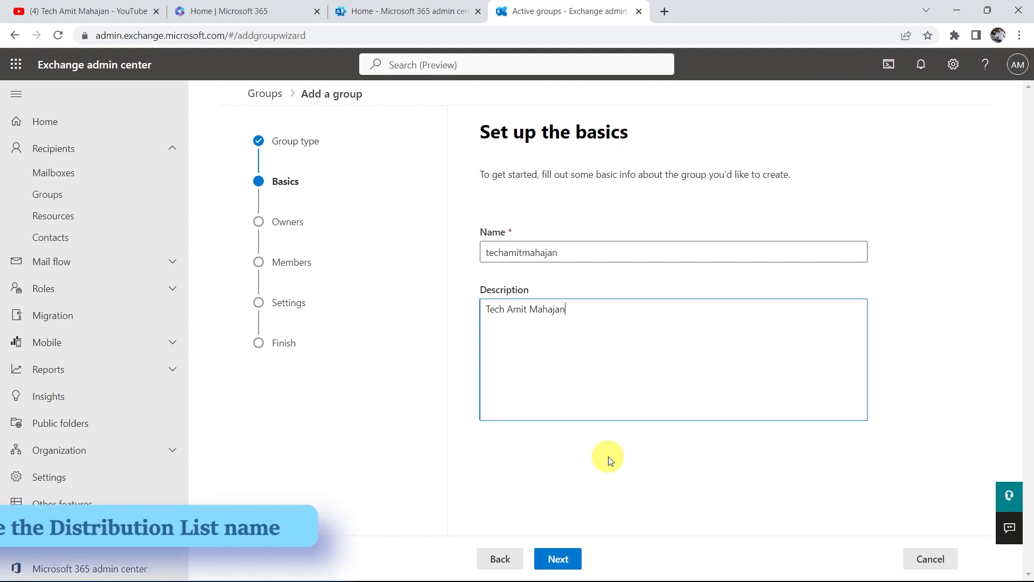
click(559, 559)
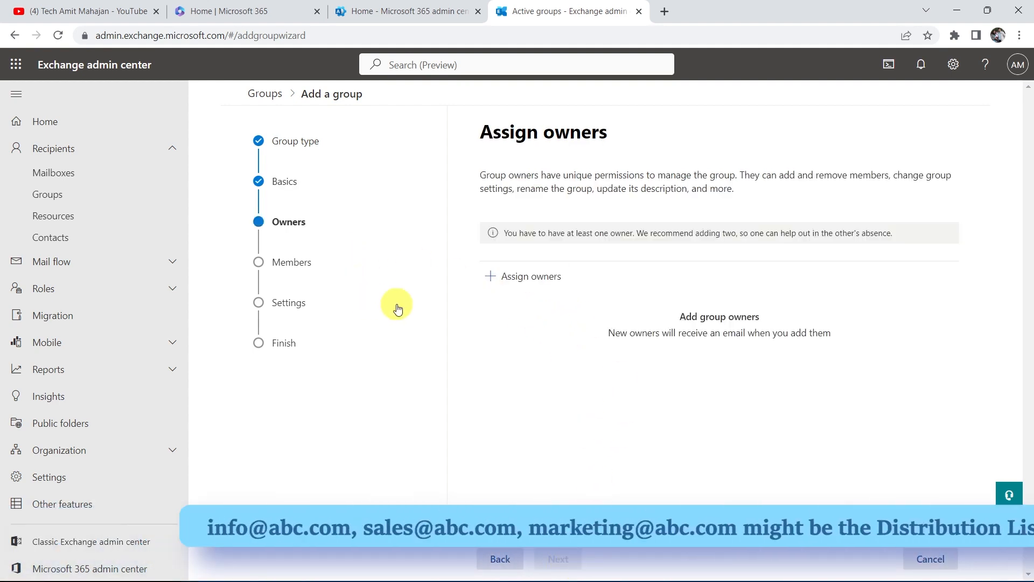
Find the signed-in admin account in the owner picker and assign it as group owner.
click(526, 280)
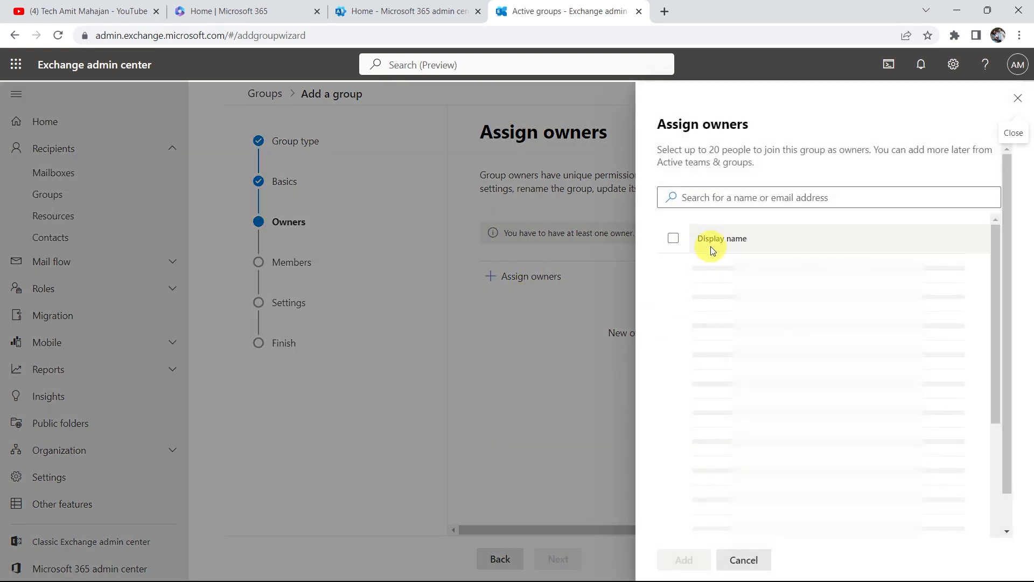
click(716, 197)
text(amit)
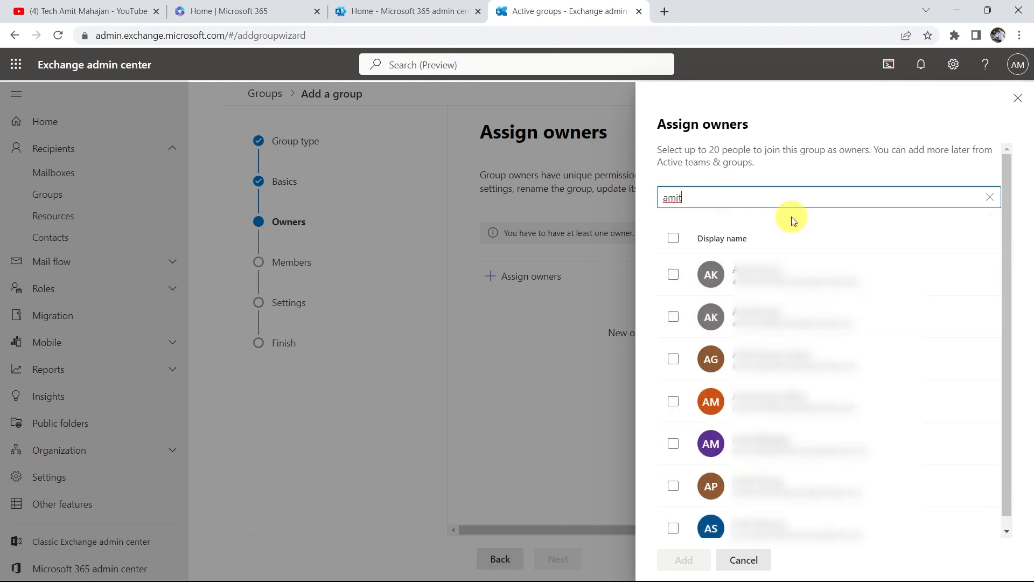
text(.mahajan)
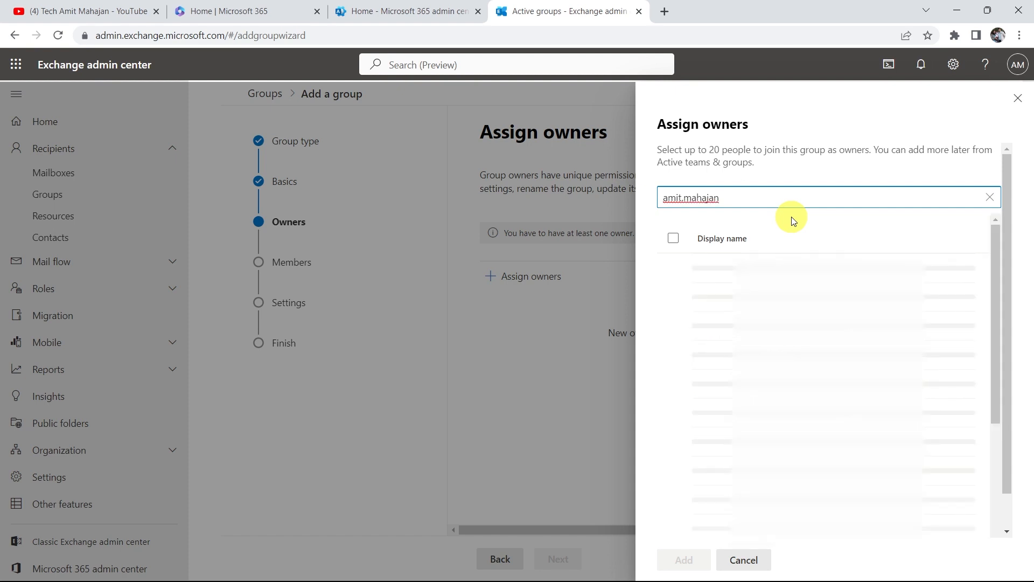
click(783, 282)
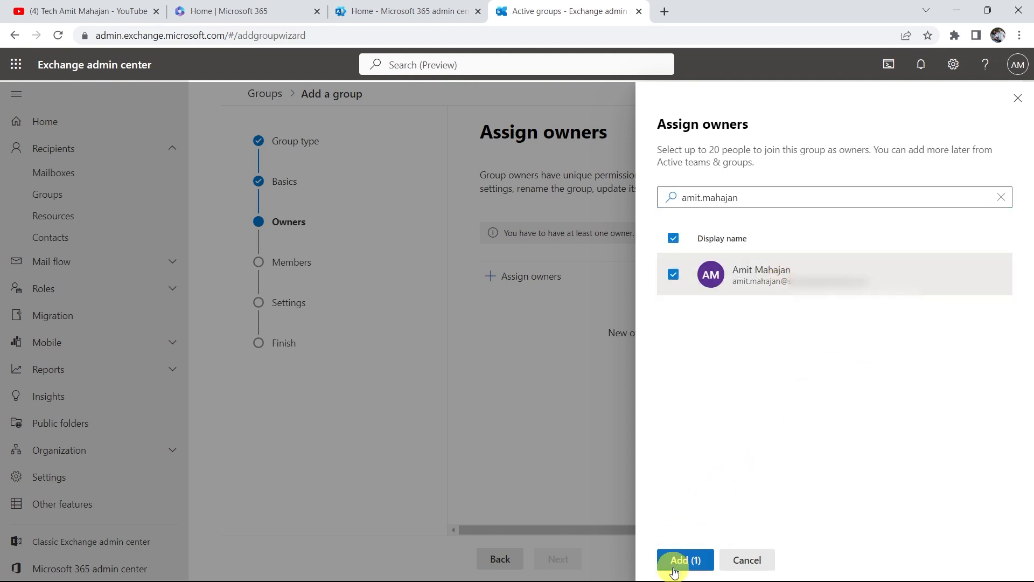
click(682, 558)
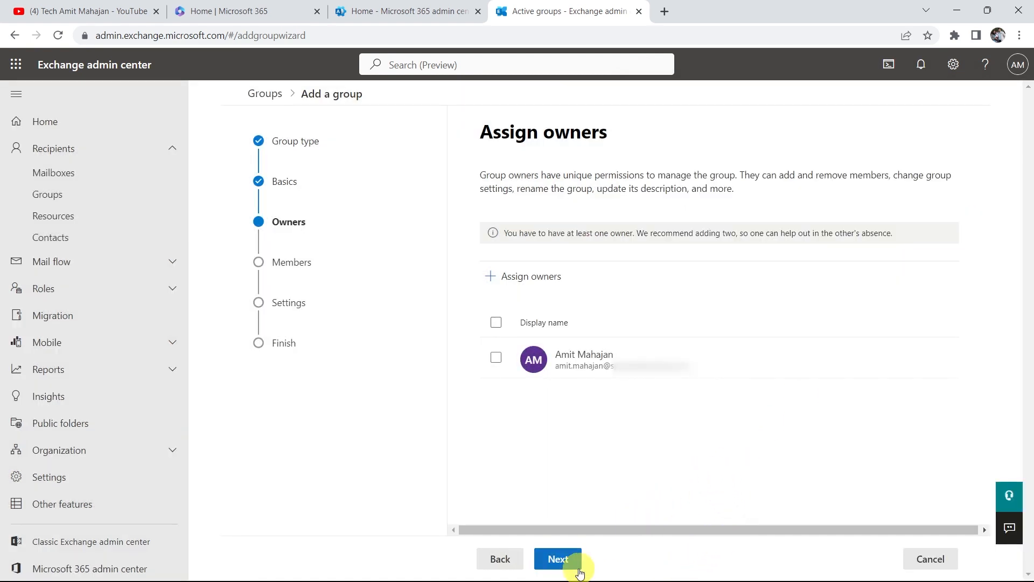
click(560, 559)
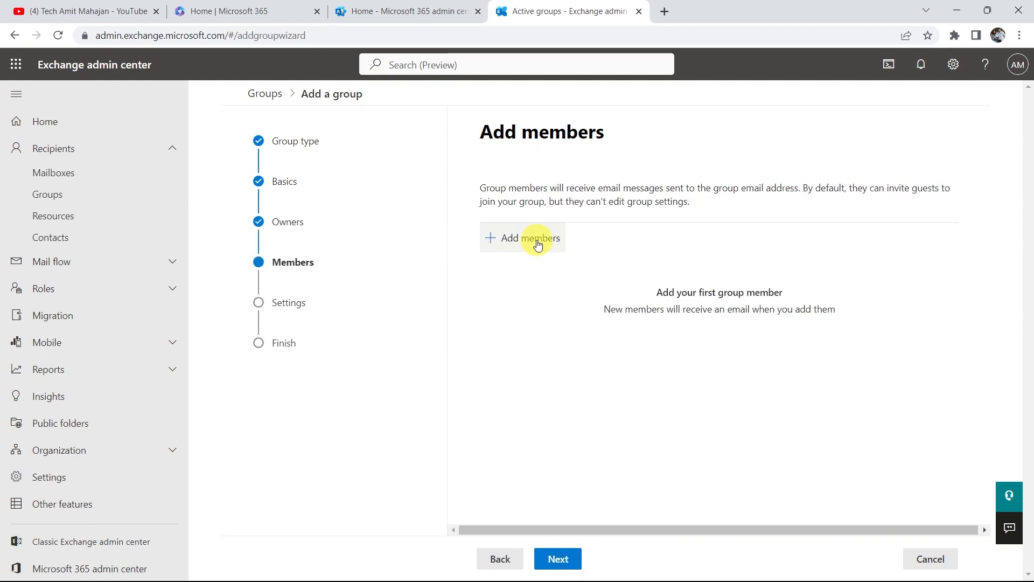
Search the member picker for the admin account and add it as the single member.
click(537, 243)
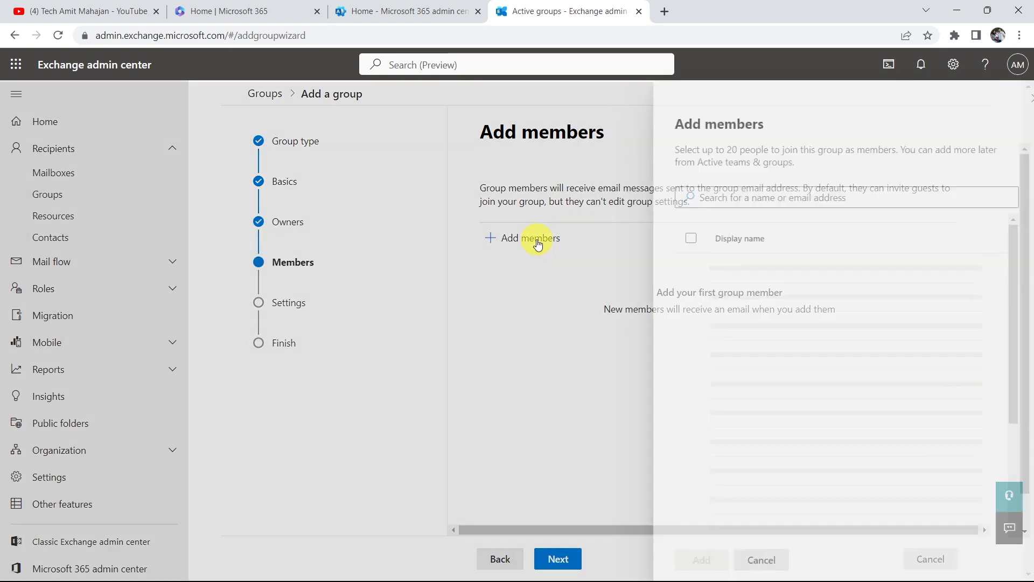
click(774, 198)
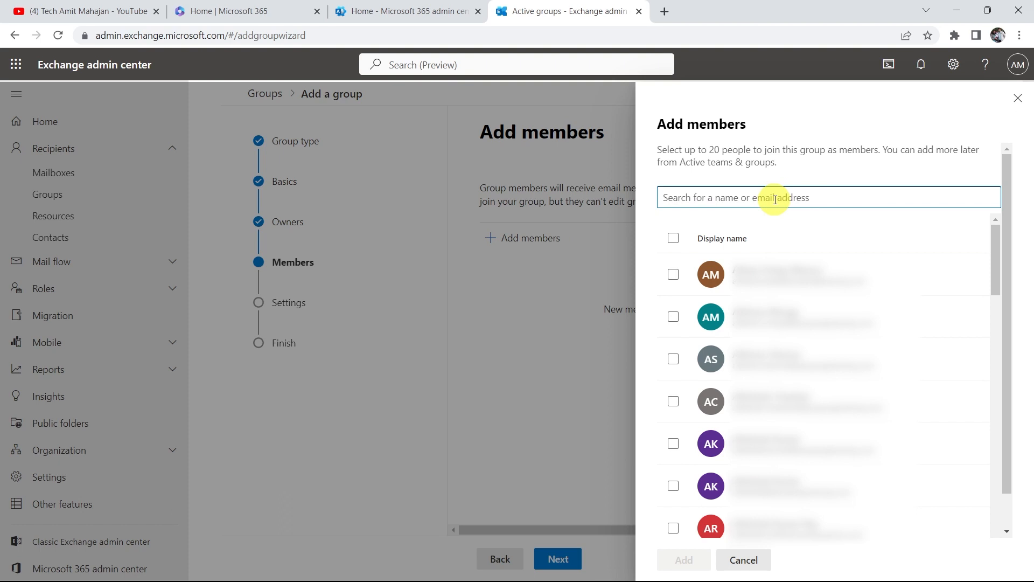
text(amit)
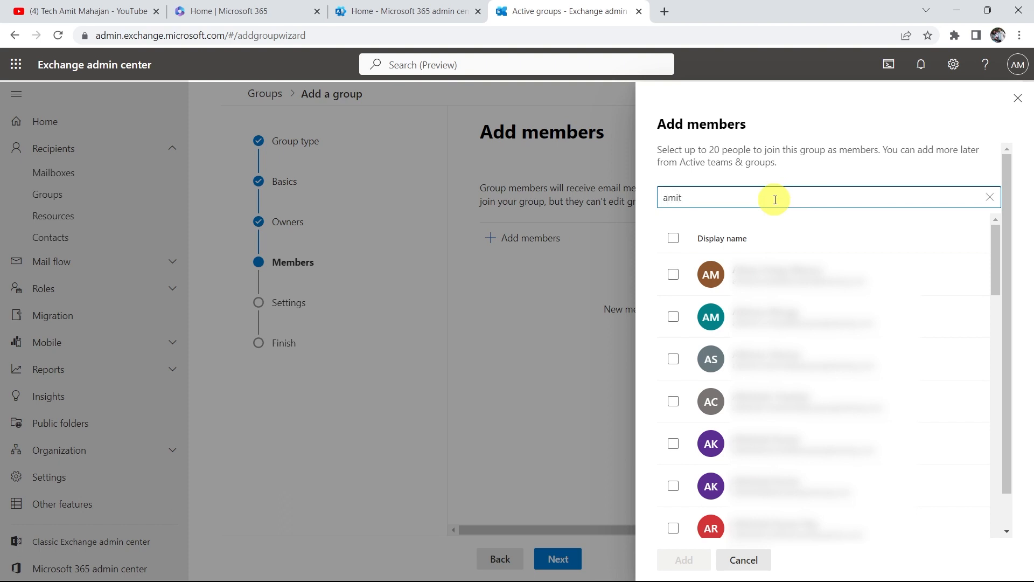
text(.mahajanbn)
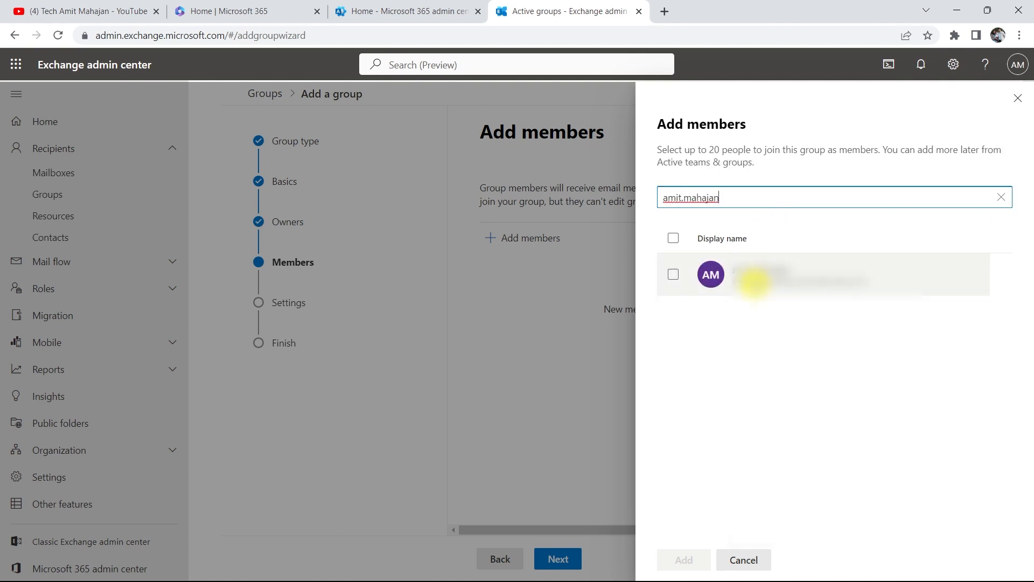
click(755, 275)
click(680, 560)
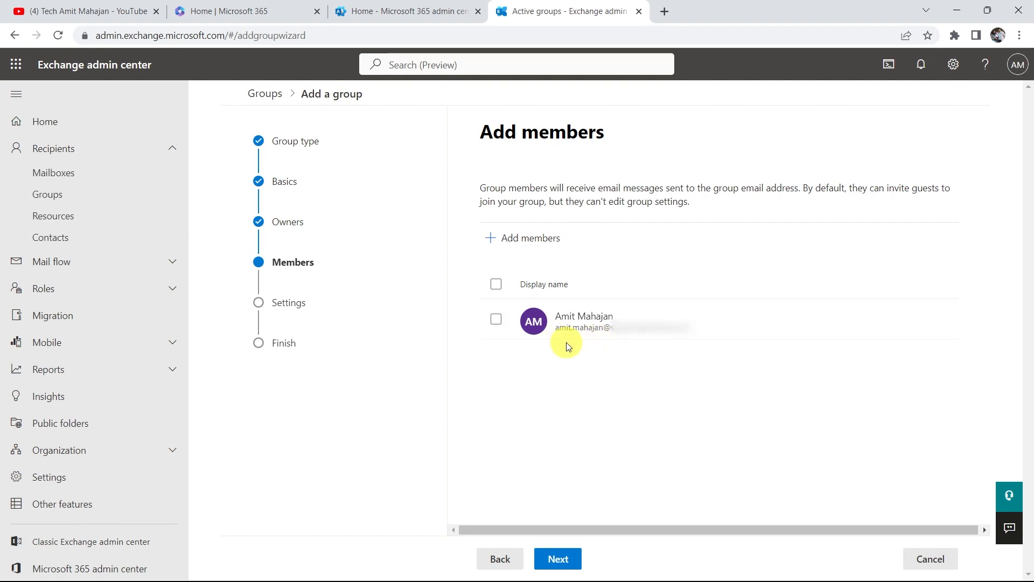
Enter the group's email address and set both joining and leaving to Closed.
click(561, 559)
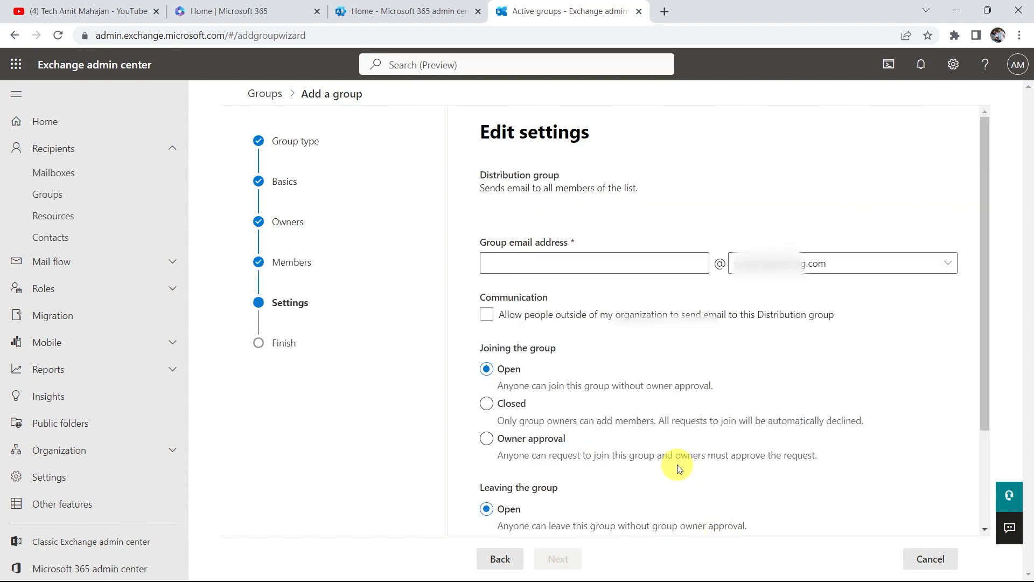
scroll(598, 372, down, 2)
scroll(608, 323, up, 2)
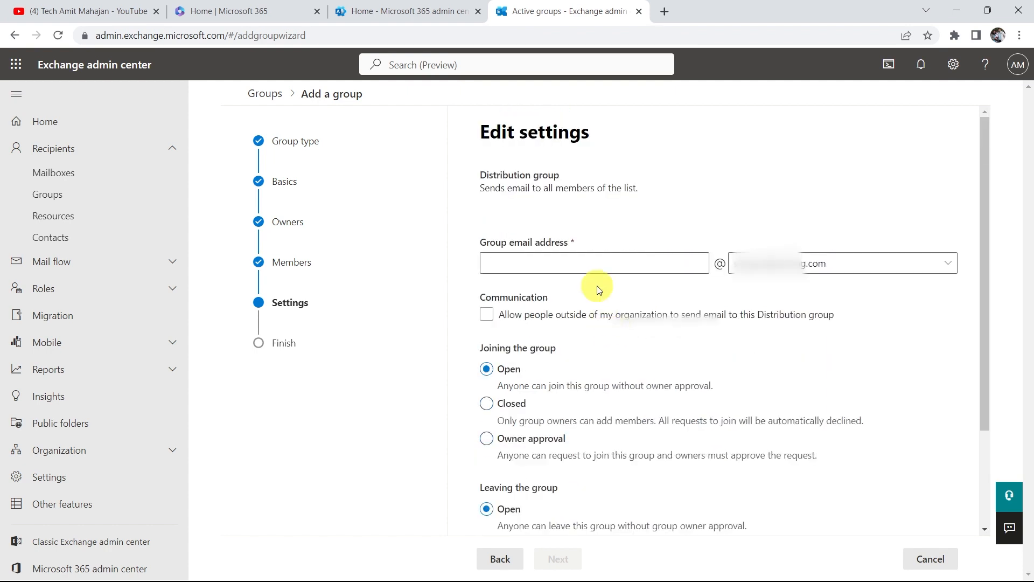
click(586, 264)
text(techam)
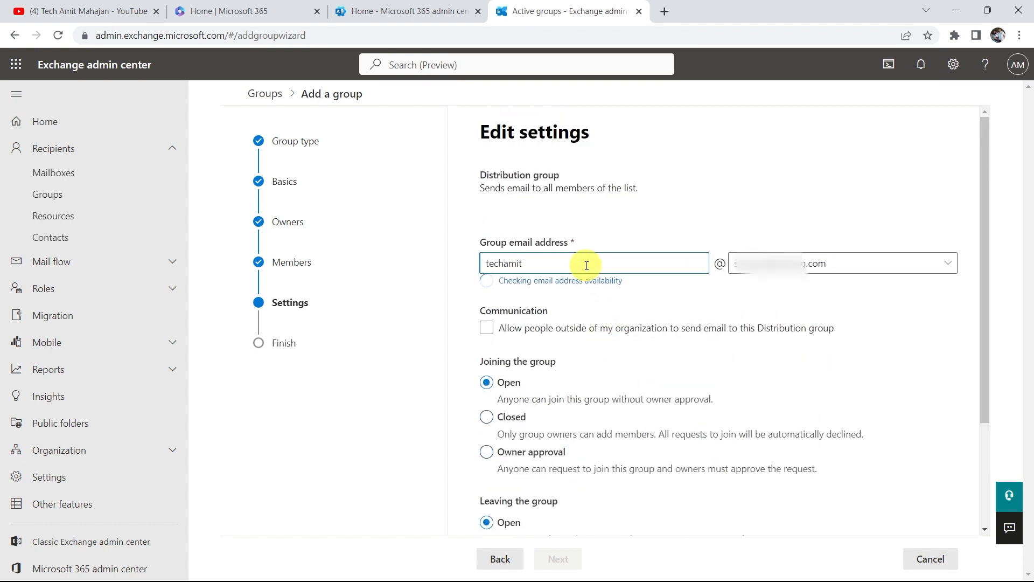
text(it)
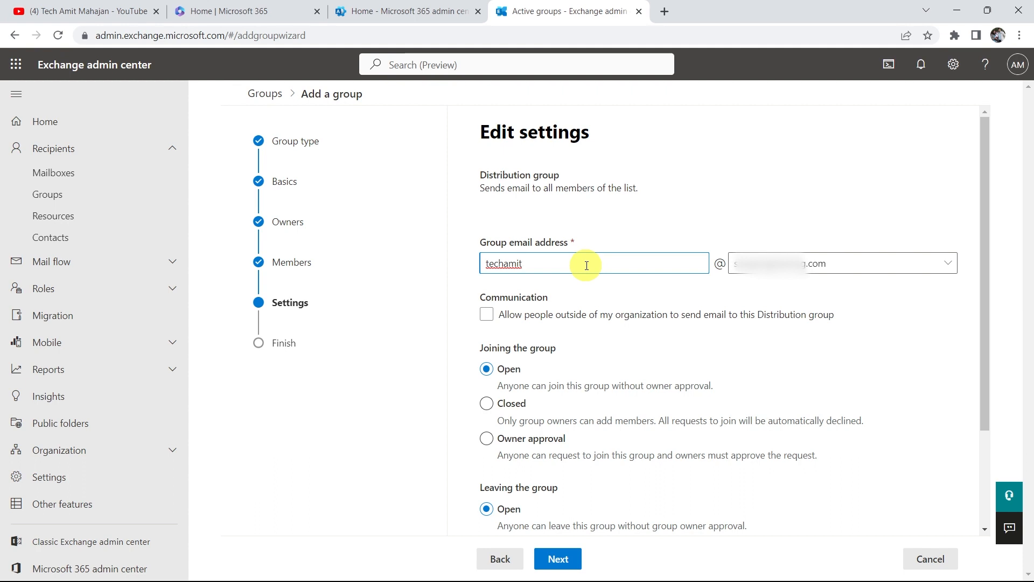
text(mahajan)
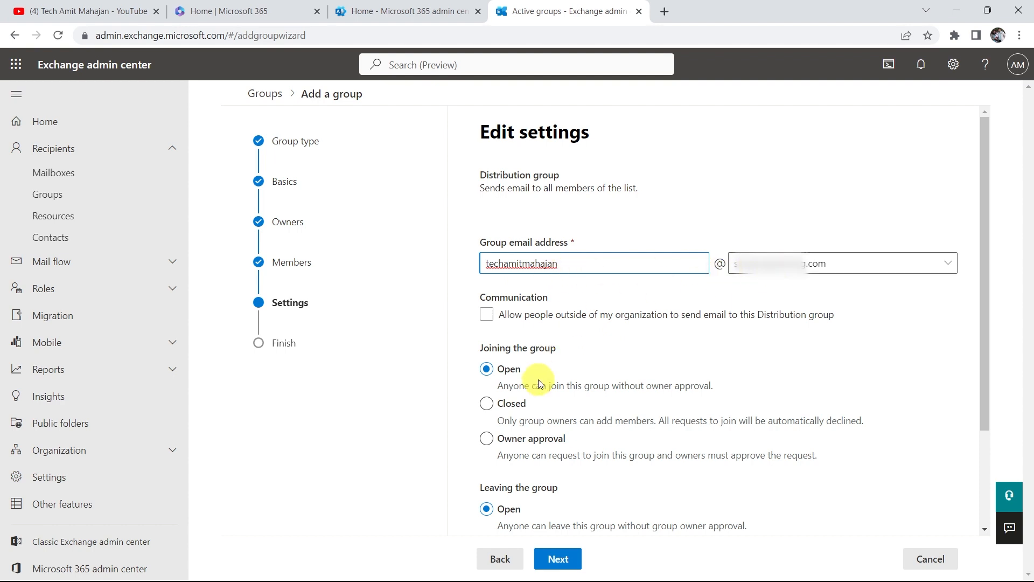
click(515, 411)
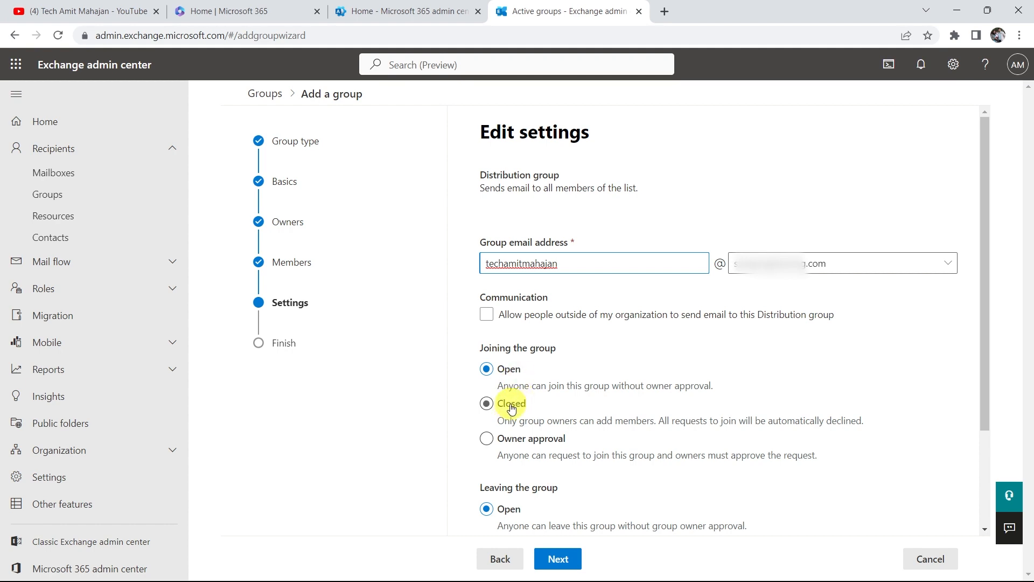
scroll(617, 410, down, 1)
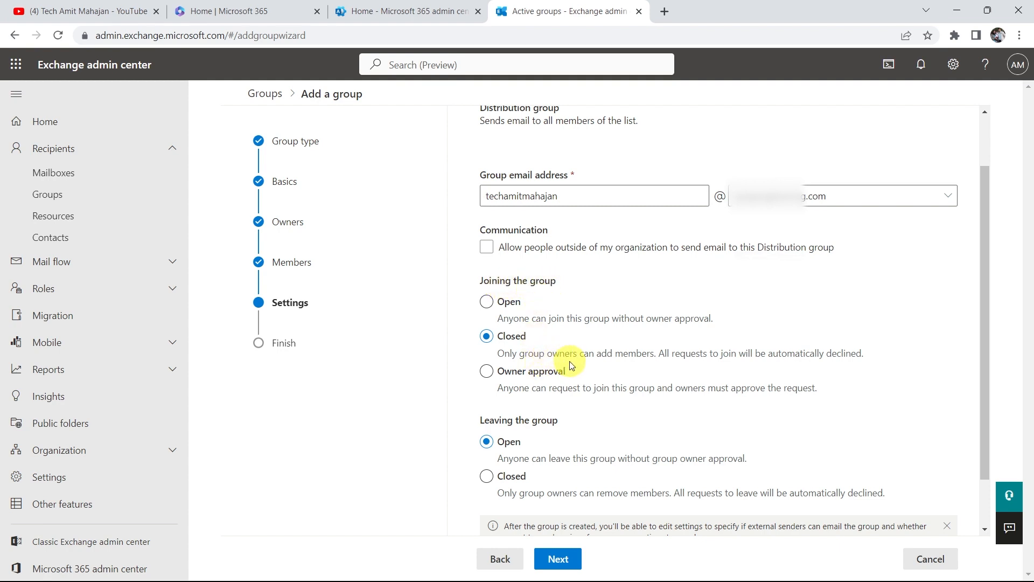
scroll(571, 350, down, 1)
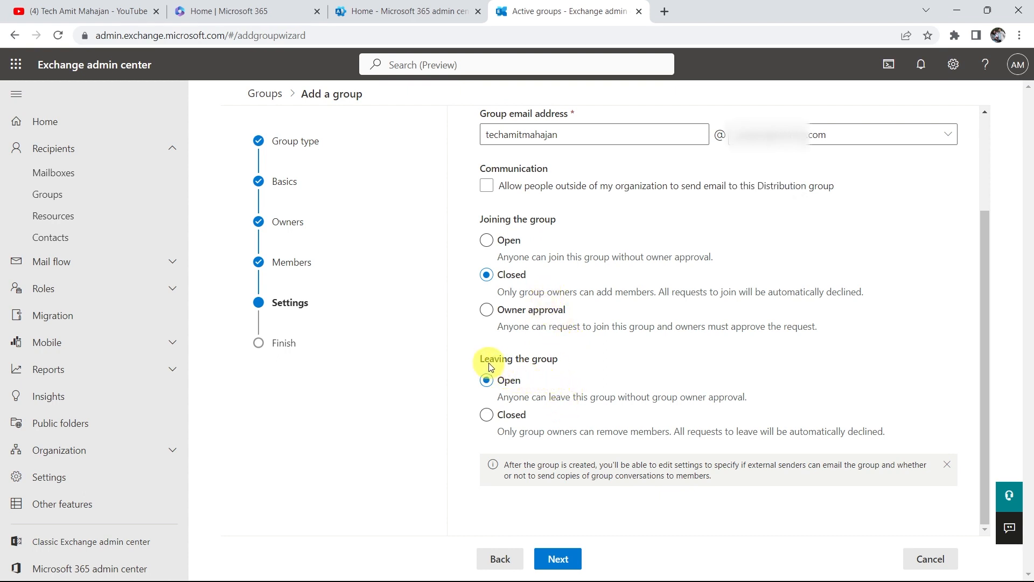
click(511, 420)
Check the review summary and create the distribution group.
click(558, 559)
scroll(605, 464, down, 1)
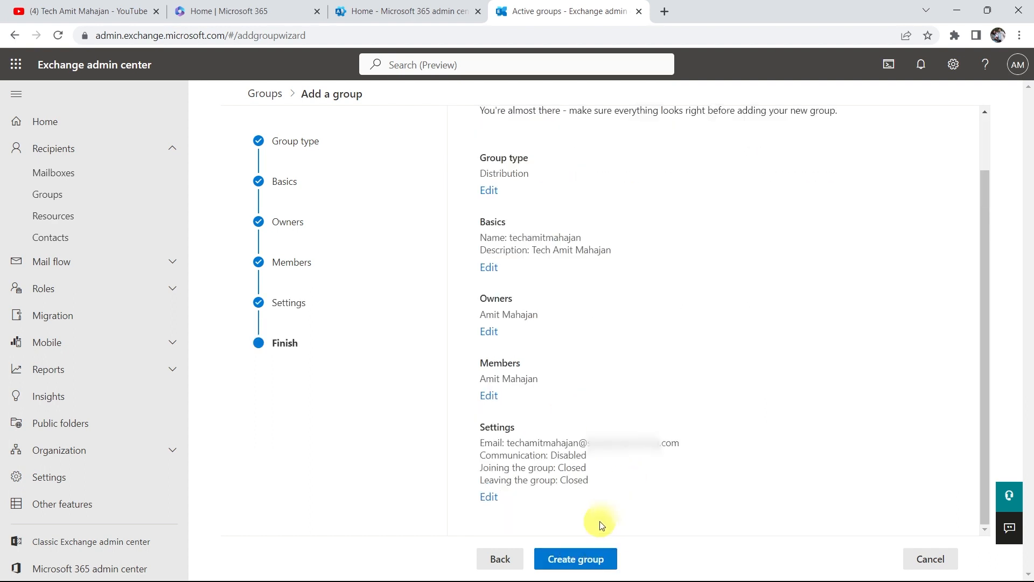
click(592, 562)
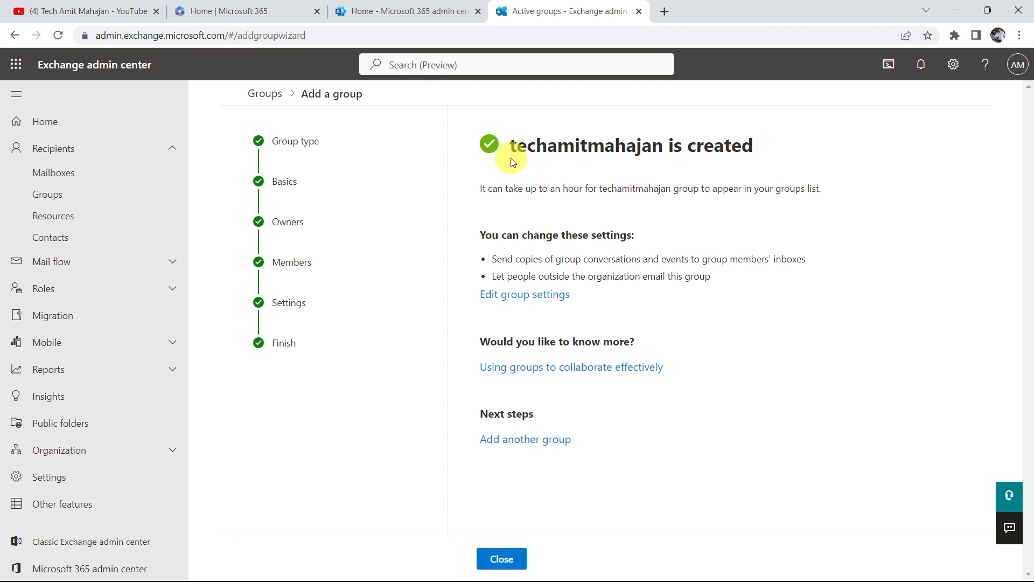
Close the wizard, search the distribution list for the new group, then switch to Outlook.
click(502, 559)
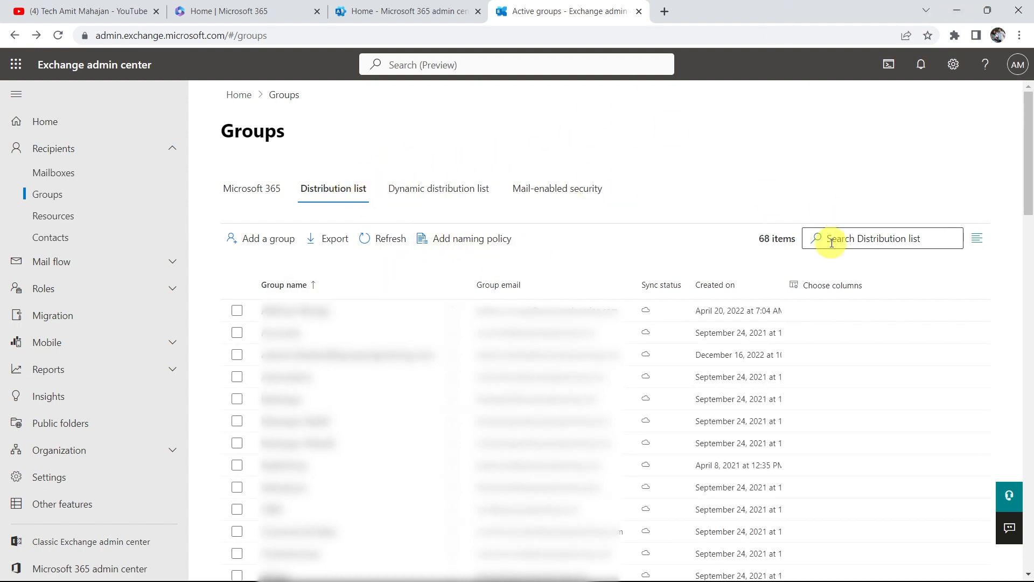
click(919, 233)
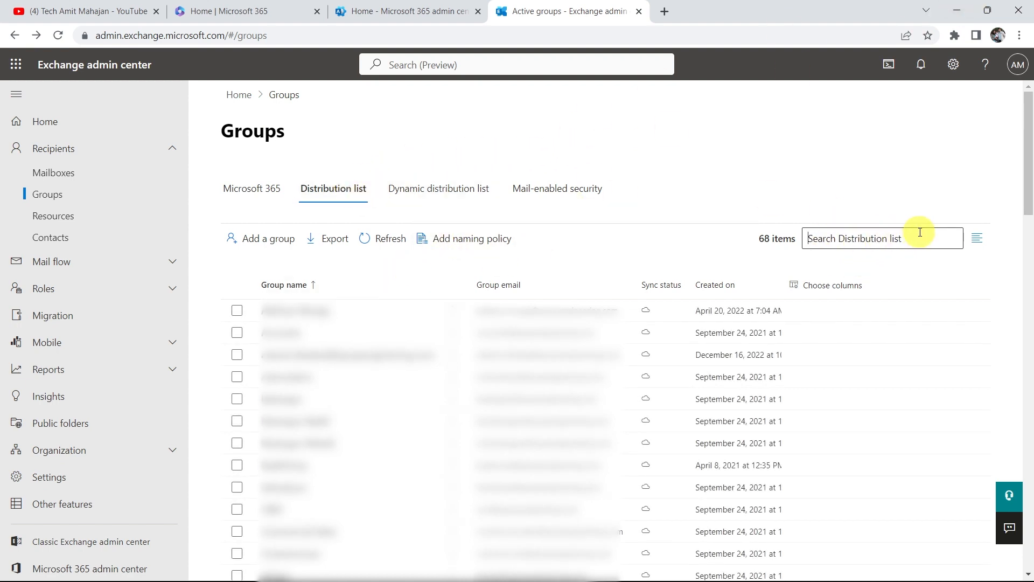
text(techamit)
key(Return)
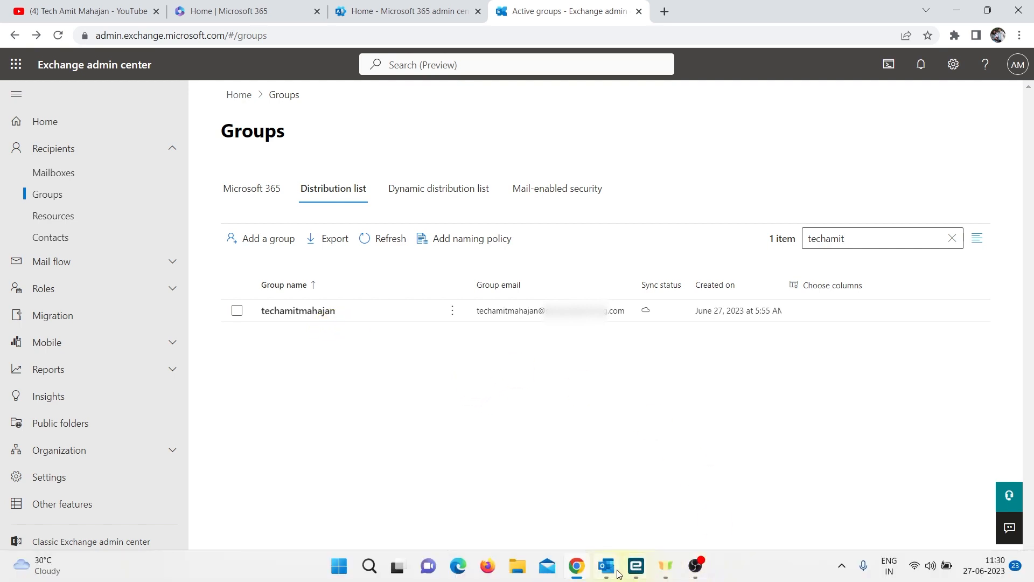
click(612, 570)
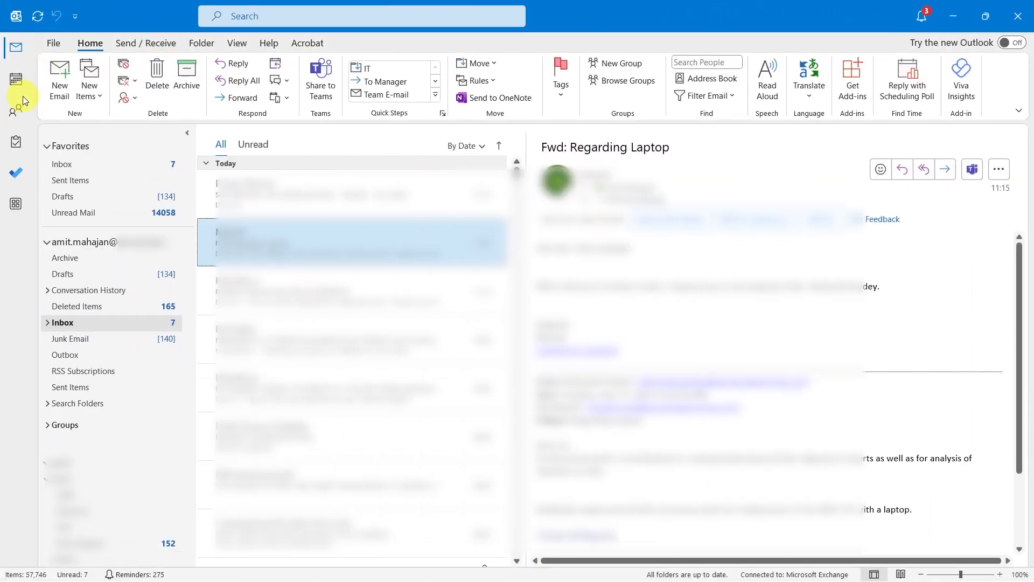
Start a new email with body 'This is the test email.' and subject 'test email'.
click(57, 81)
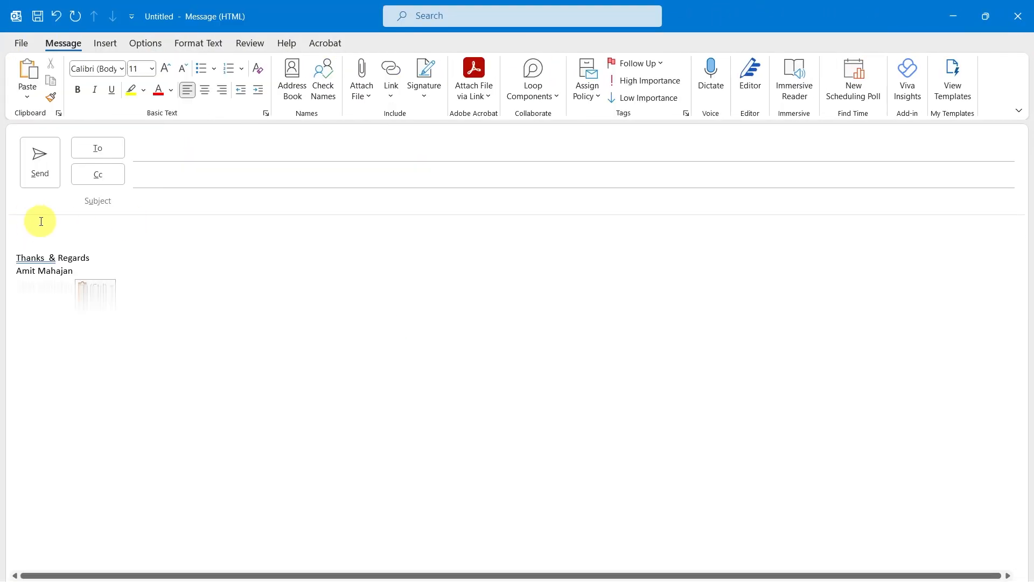
click(73, 230)
text(Tes)
key(BackSpace)
key(BackSpace)
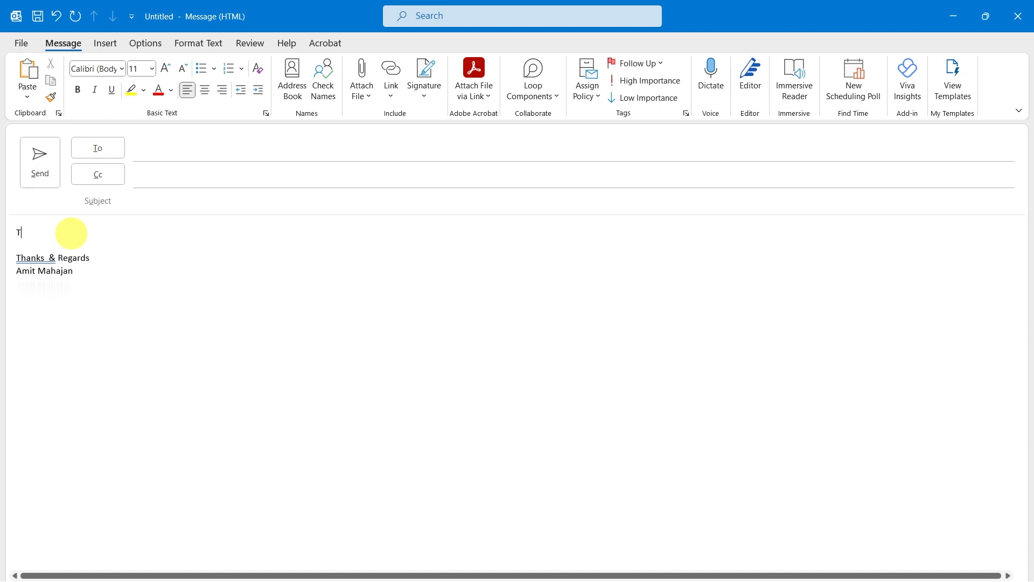
text(his is the test email.)
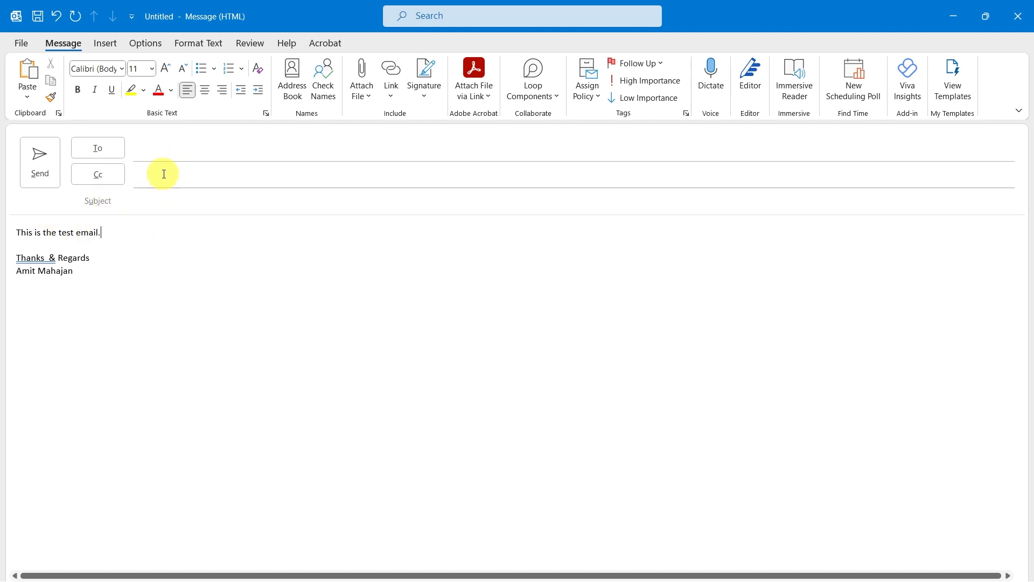
click(175, 197)
text(tes)
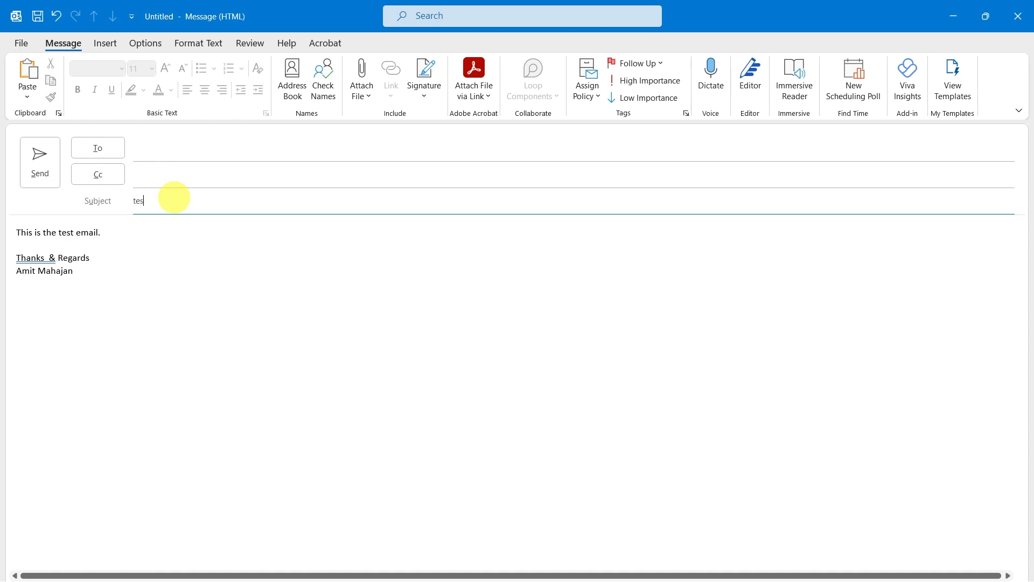
text(t email)
Address the message to the new distribution group's email address.
click(219, 150)
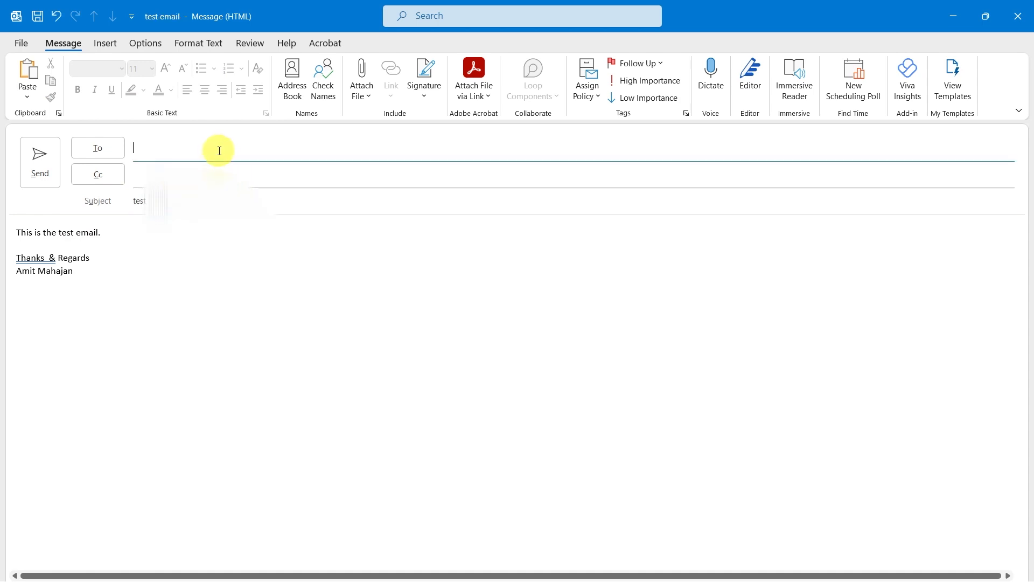
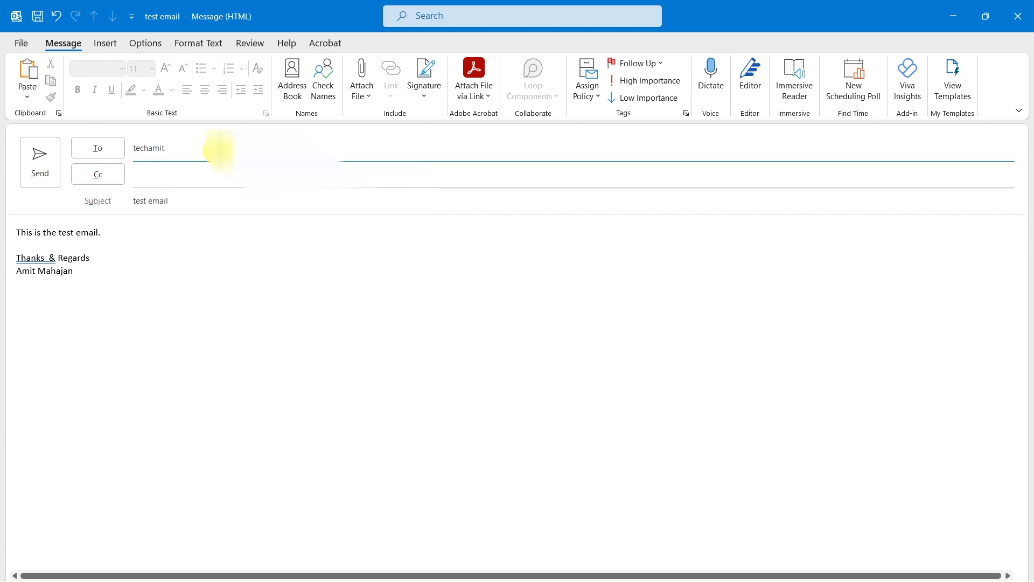
click(220, 185)
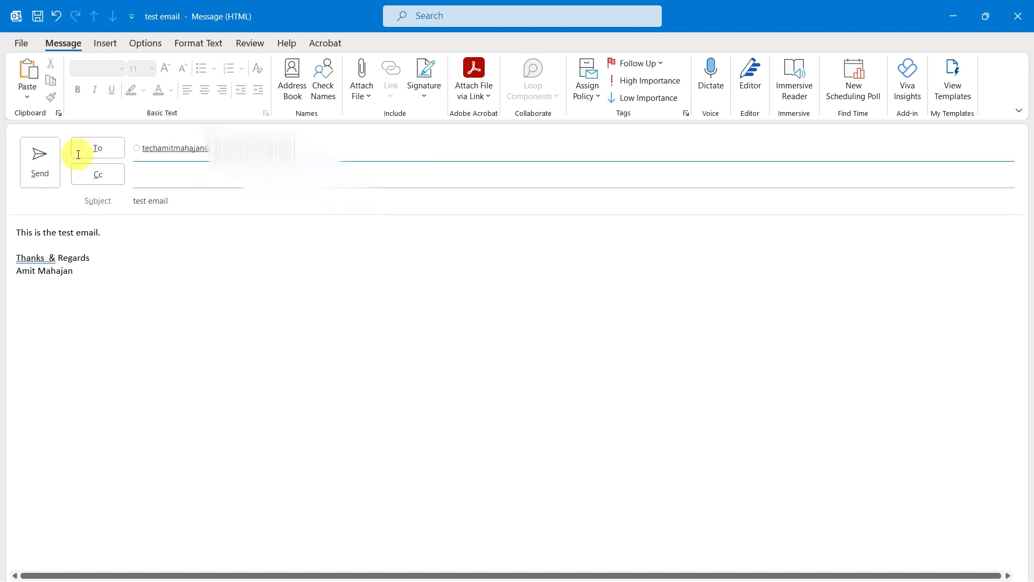
Send the test email, then open it in the Inbox and view the sender's contact card.
click(42, 160)
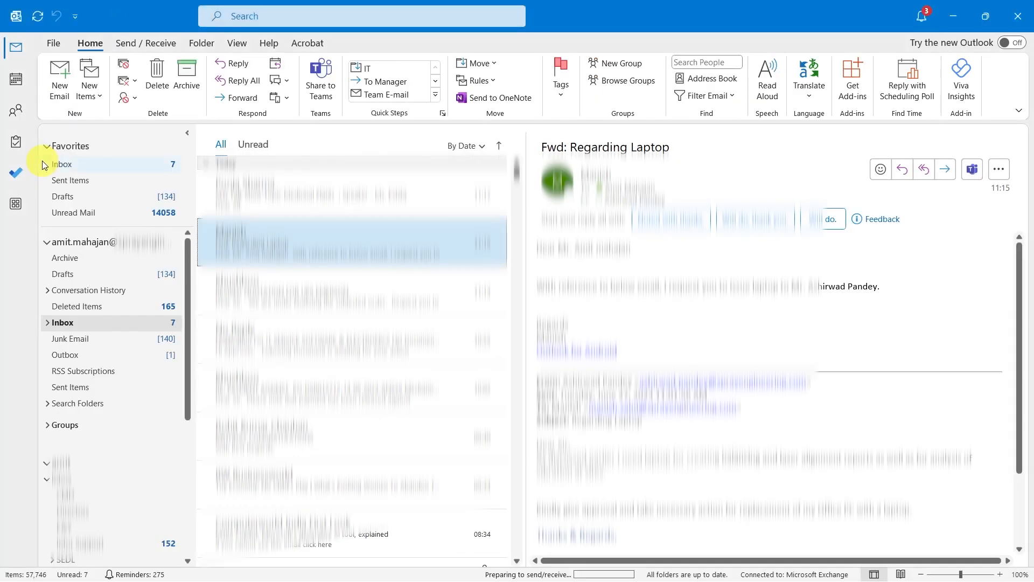
click(67, 163)
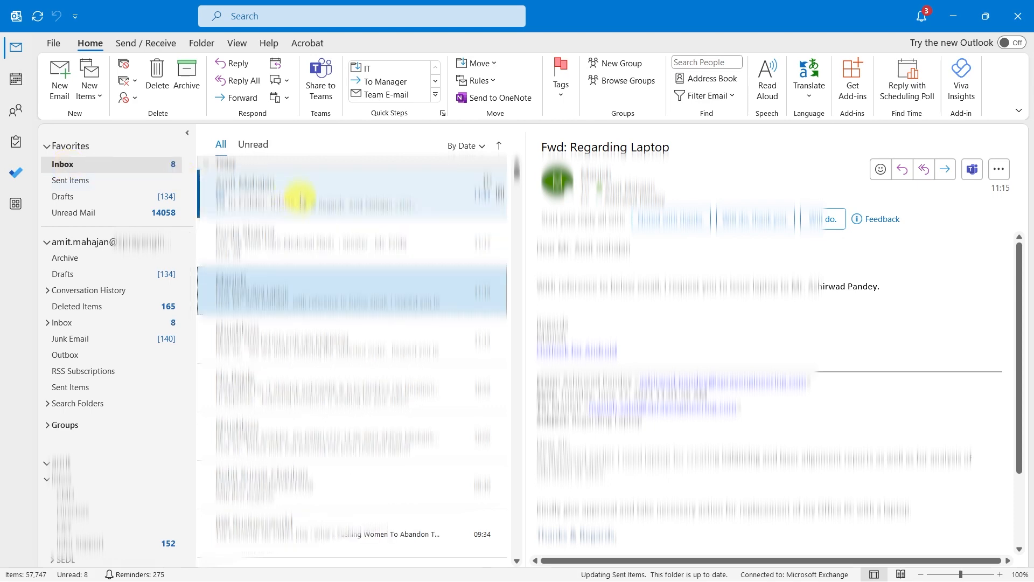
click(301, 198)
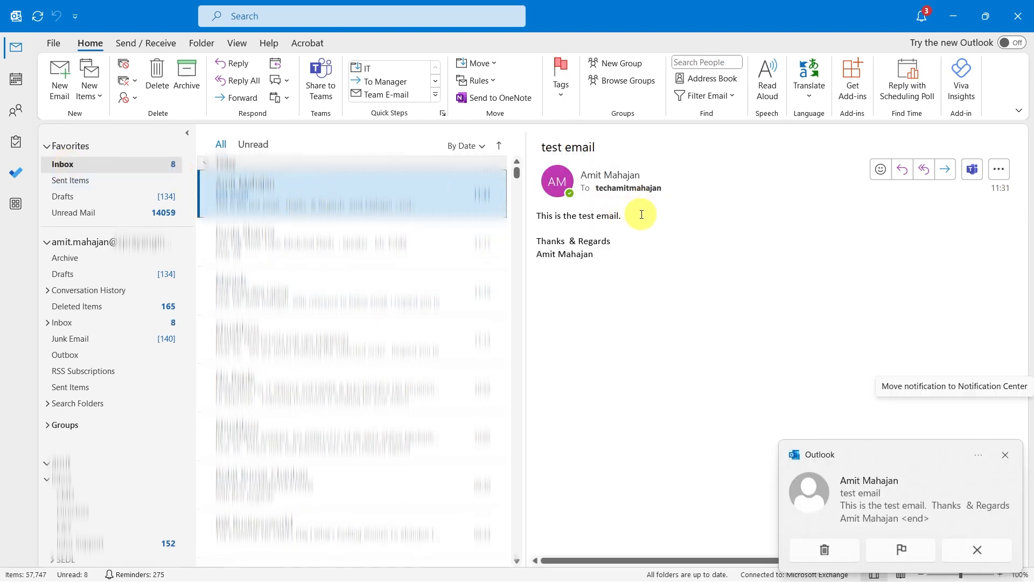
click(631, 176)
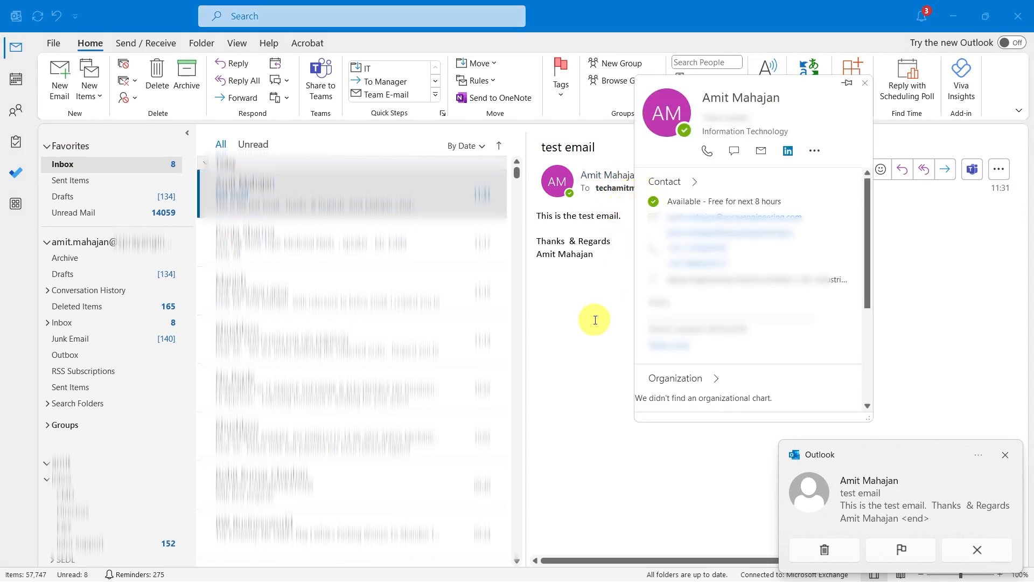
click(566, 321)
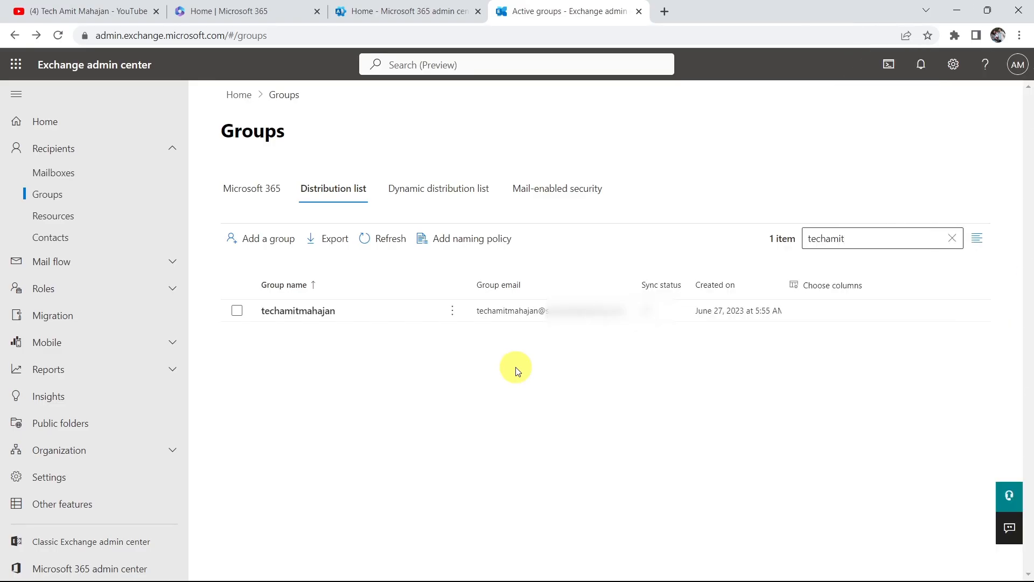